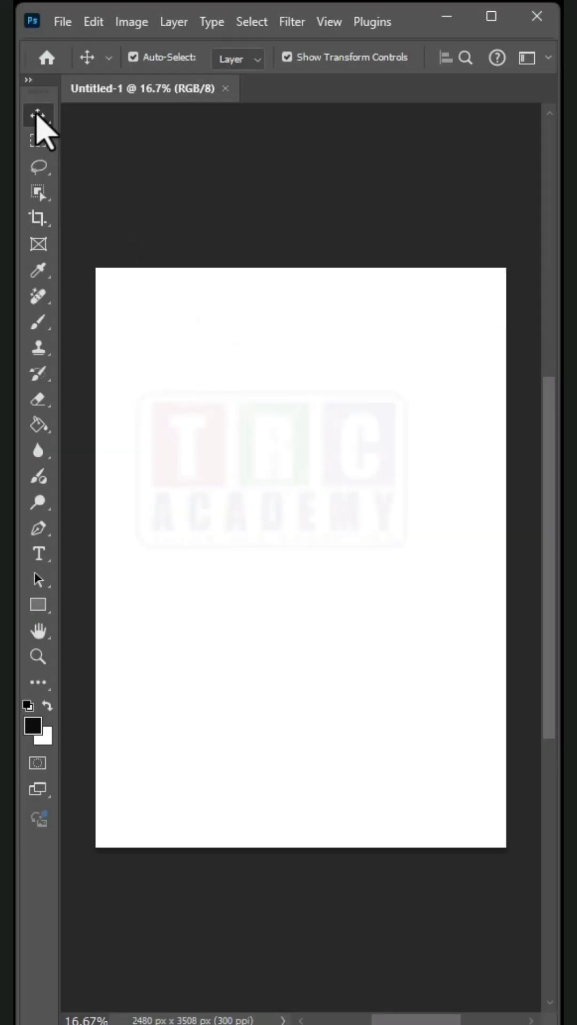
Try the Artboard Tool with a custom size, then return to the Move tool.
right_click(36, 116)
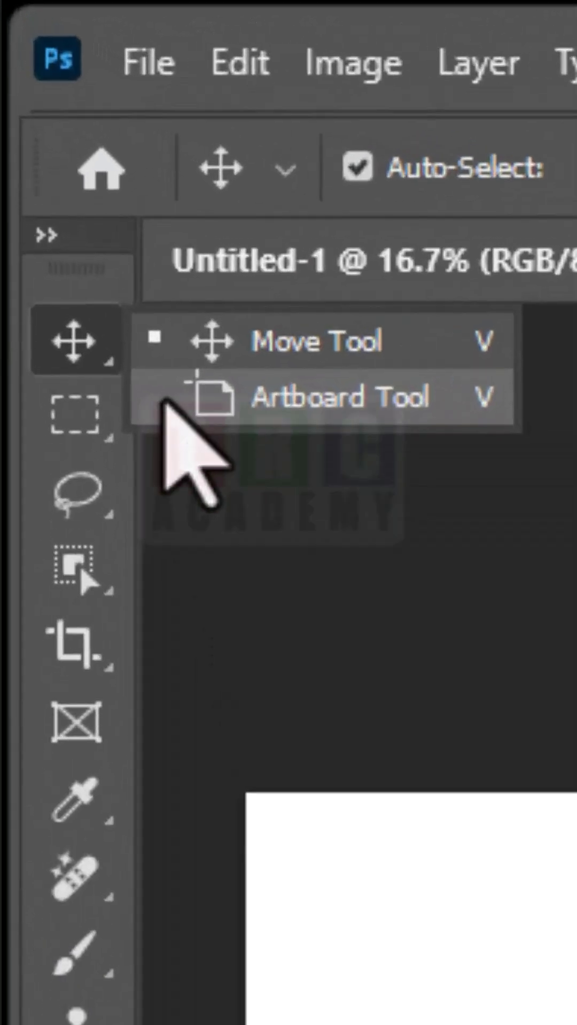
click(73, 134)
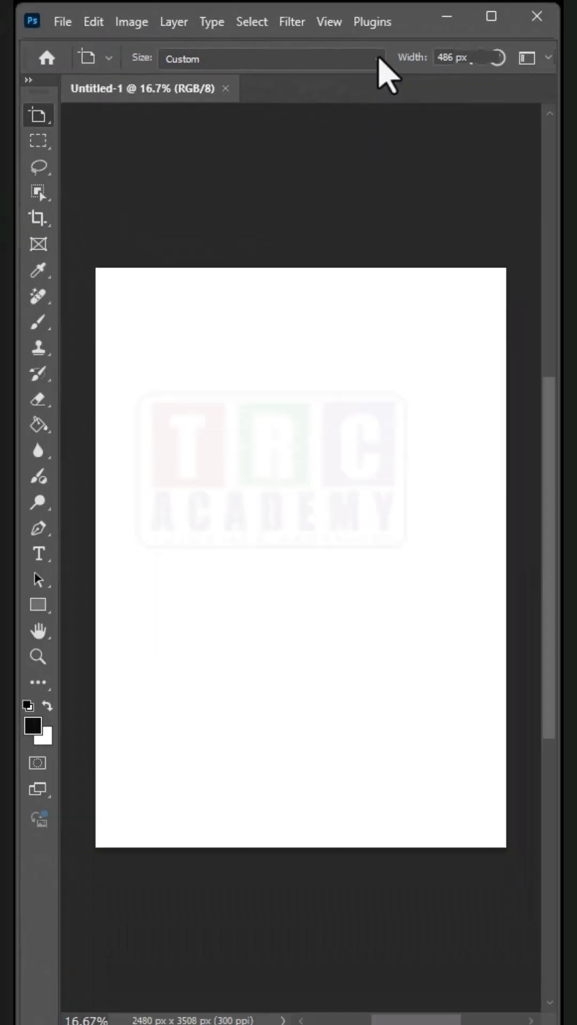
click(377, 59)
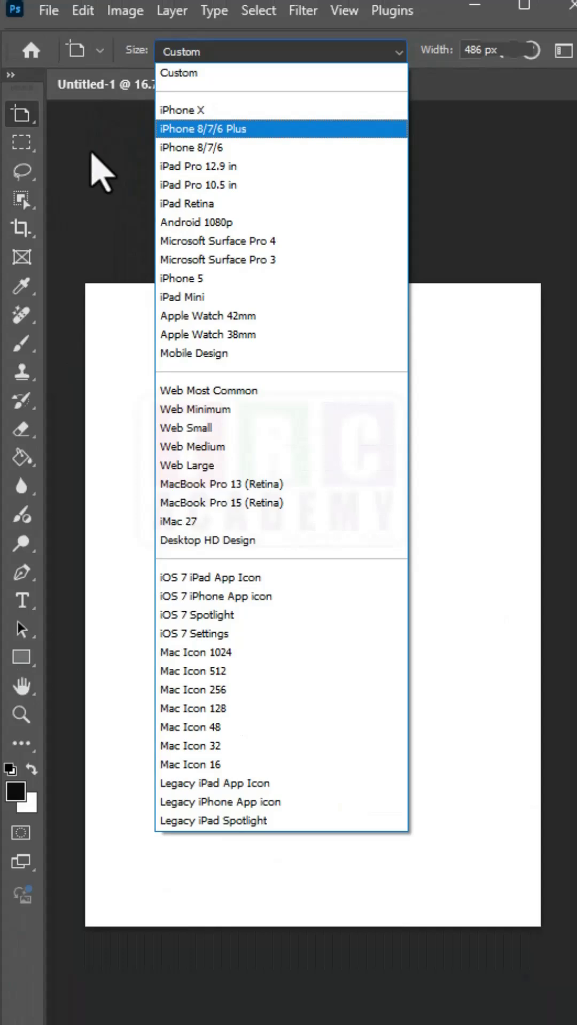
click(104, 147)
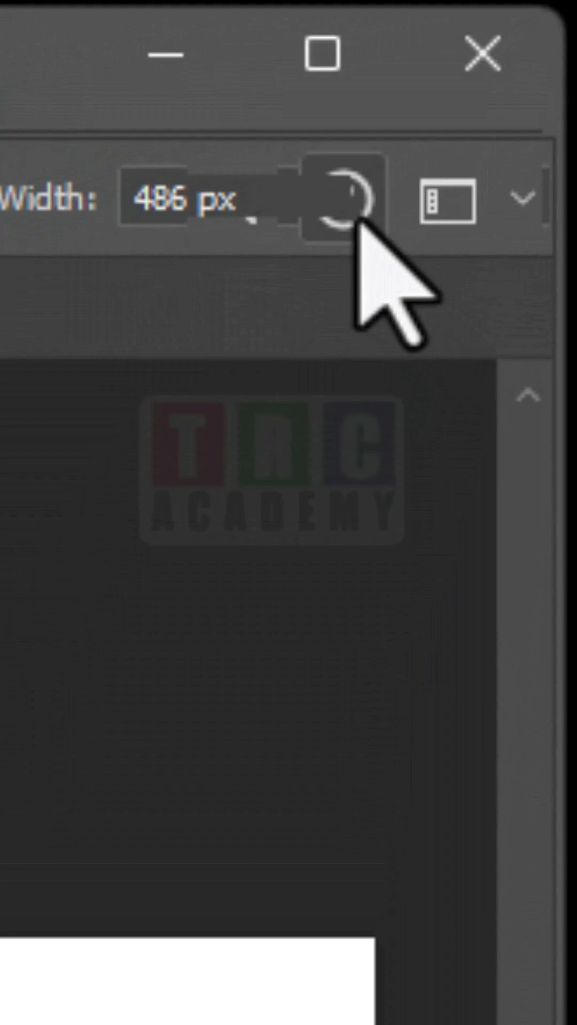
key(v)
drag(106, 409, 4, 544)
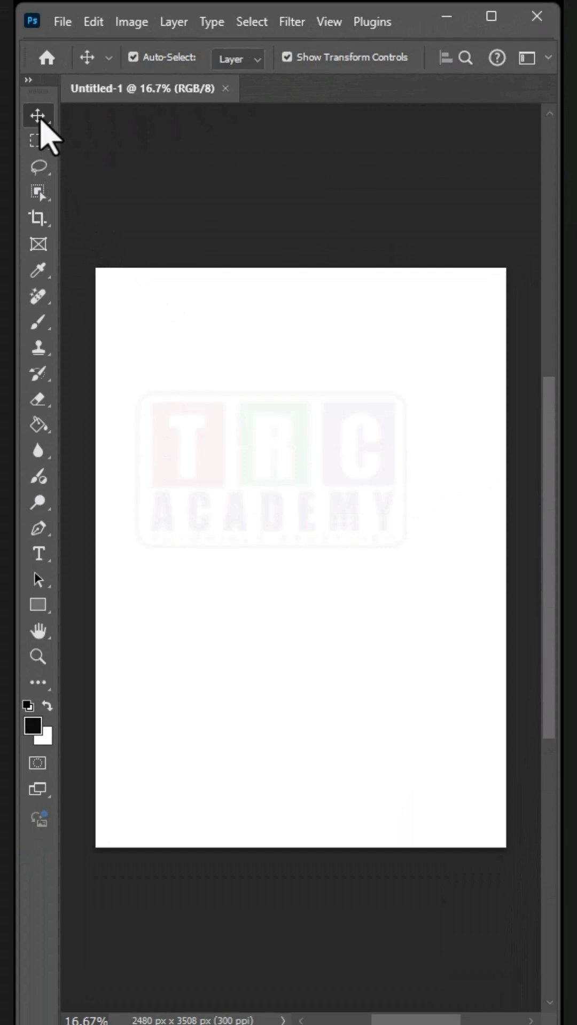
Draw a tall Artboard 1 over the white page with the Artboard Tool.
right_click(52, 120)
click(73, 133)
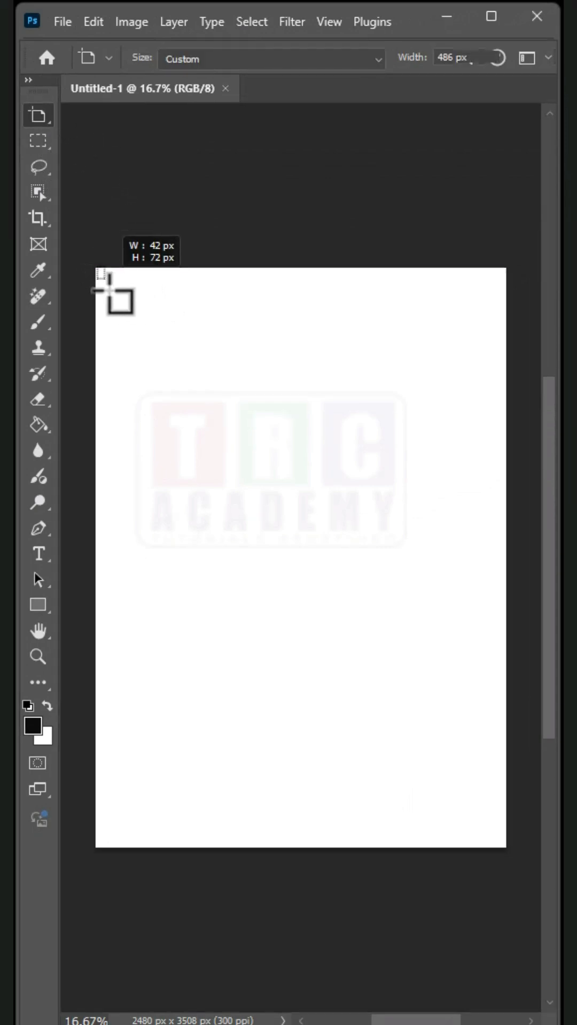
mouse_move(109, 289)
mouse_down()
mouse_move(293, 543)
mouse_move(300, 538)
mouse_up()
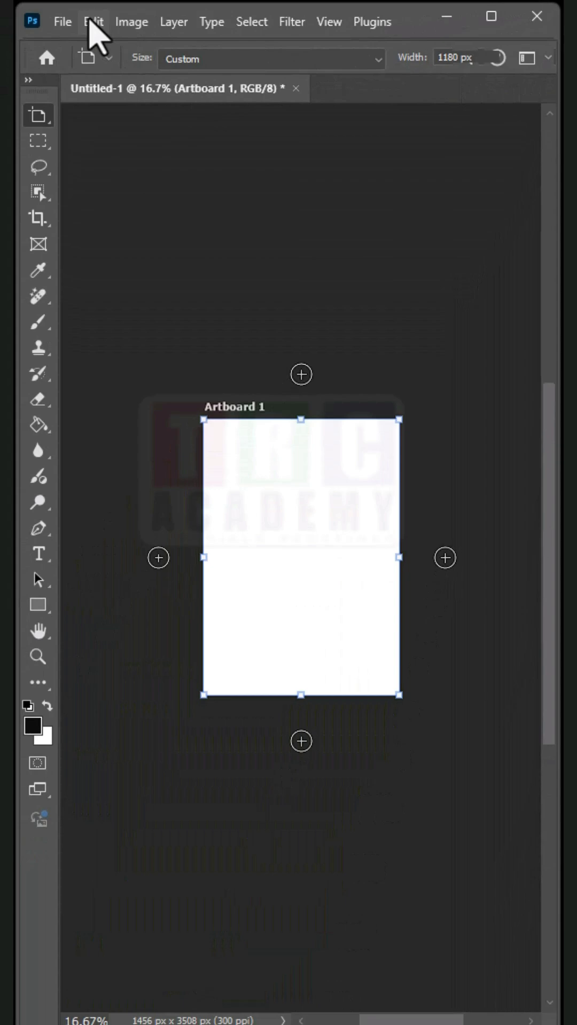
Set the Units & Rulers preference for rulers to Millimeters.
click(88, 16)
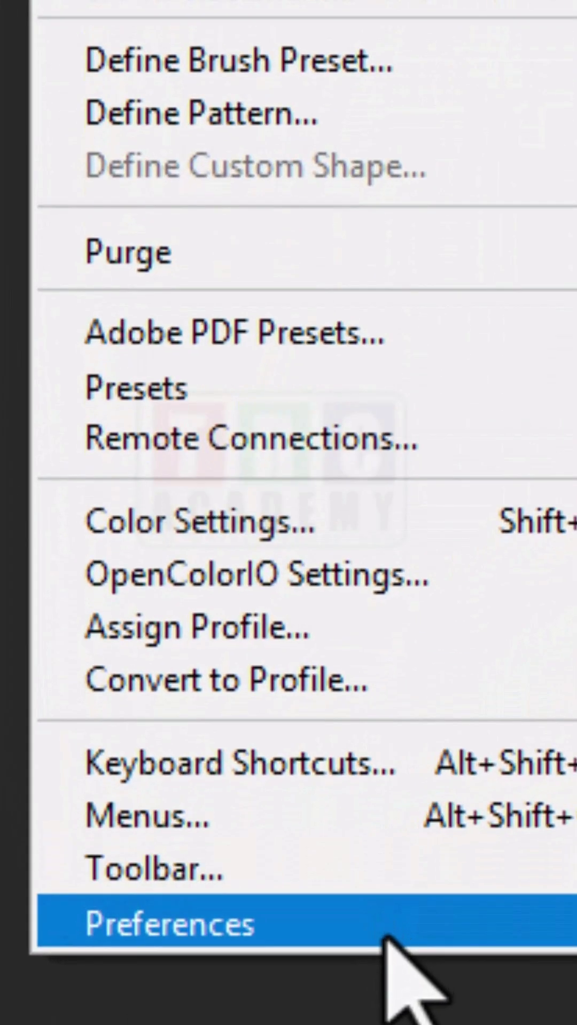
mouse_move(39, 976)
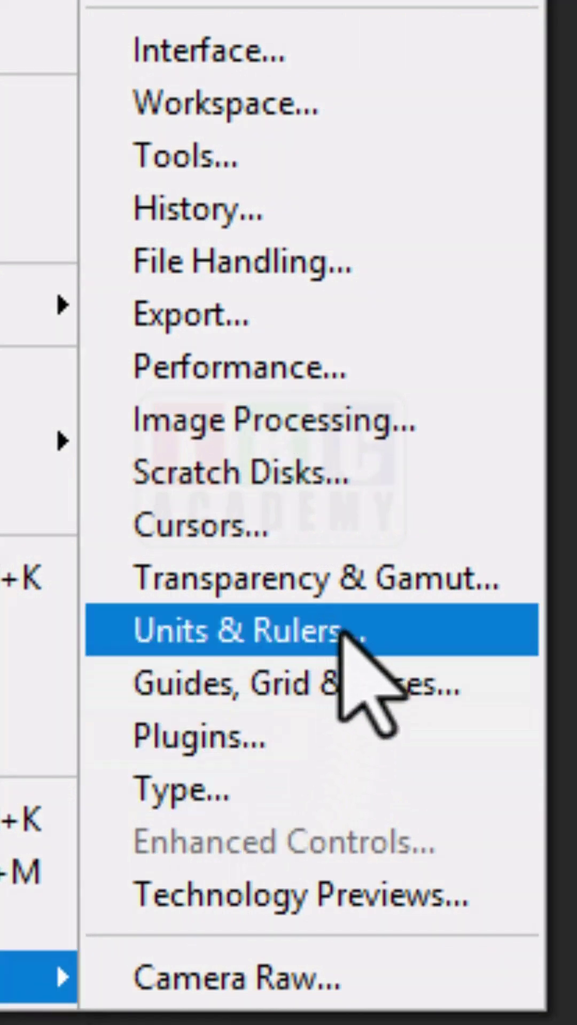
click(343, 630)
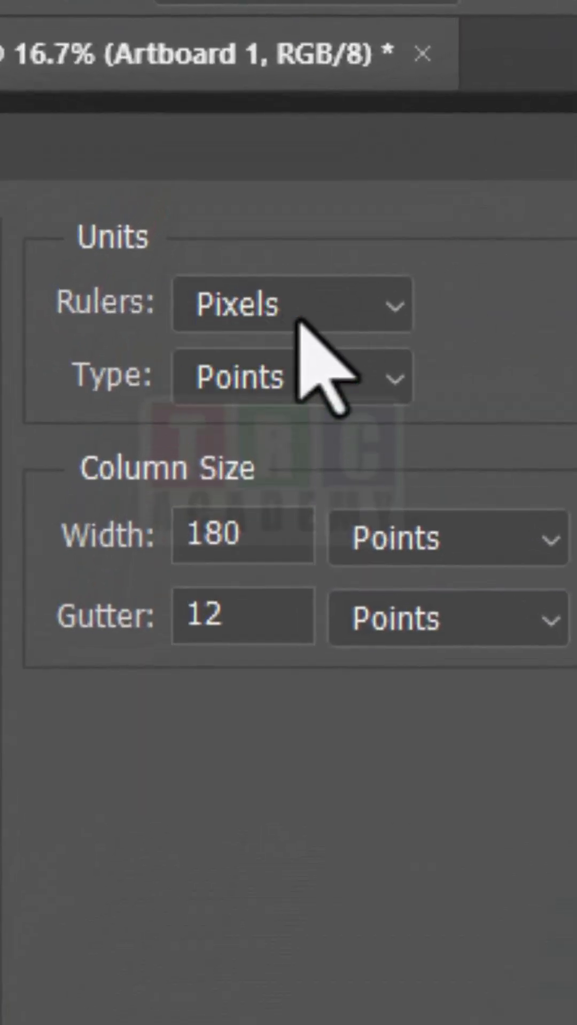
click(395, 309)
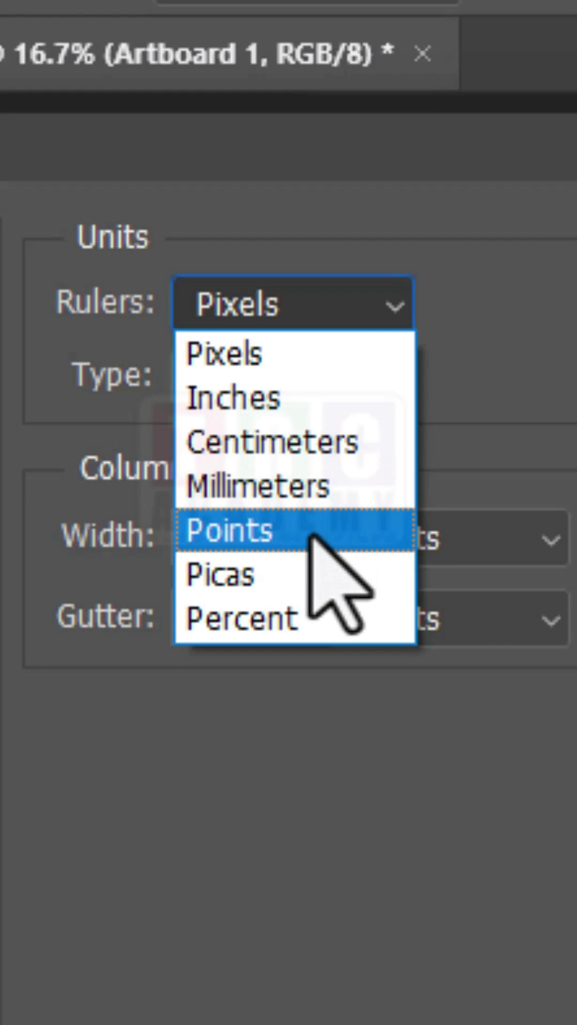
click(311, 501)
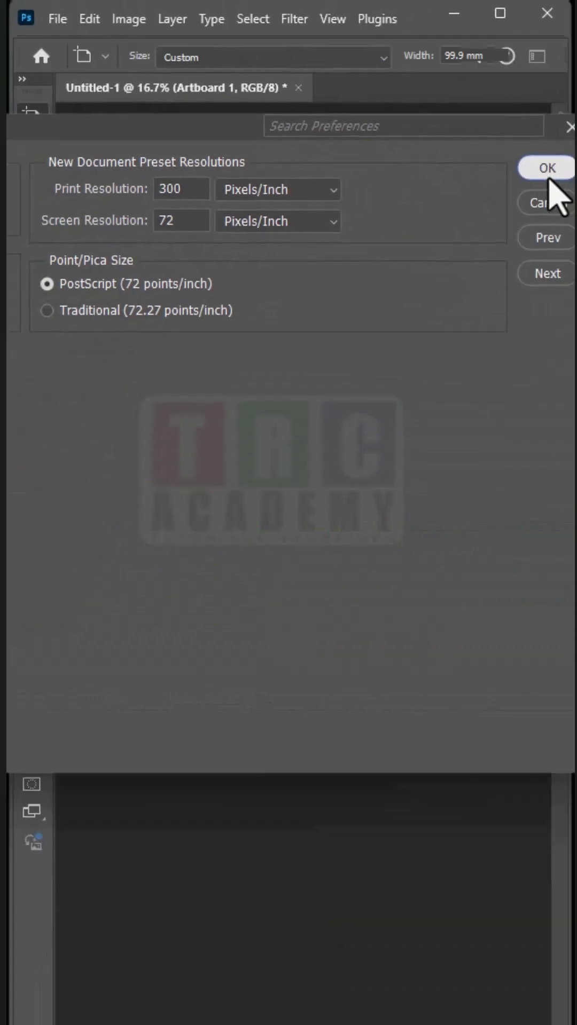
click(549, 178)
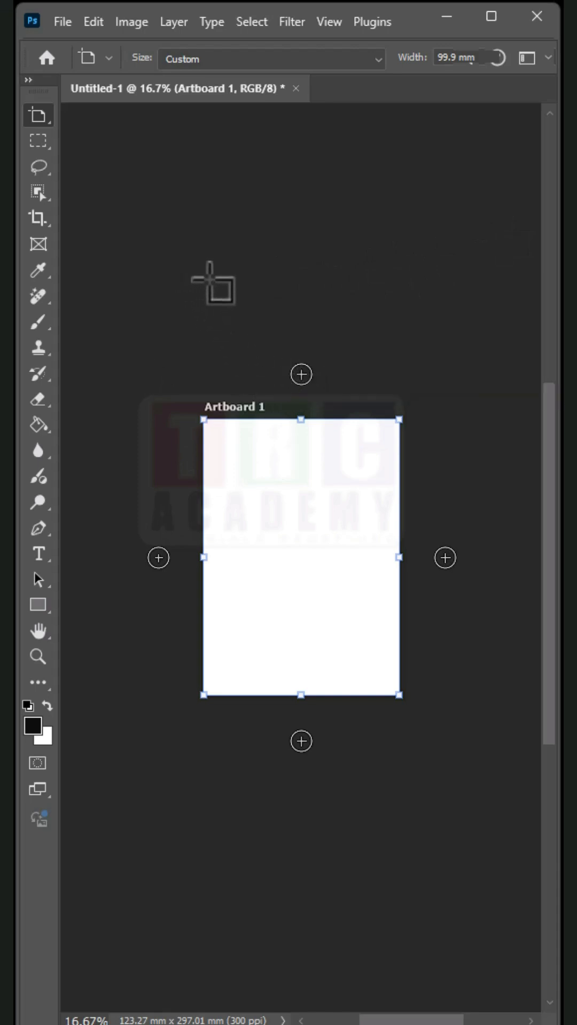
Draw a small second artboard above Artboard 1, then switch back to the Move tool.
drag(204, 280, 274, 392)
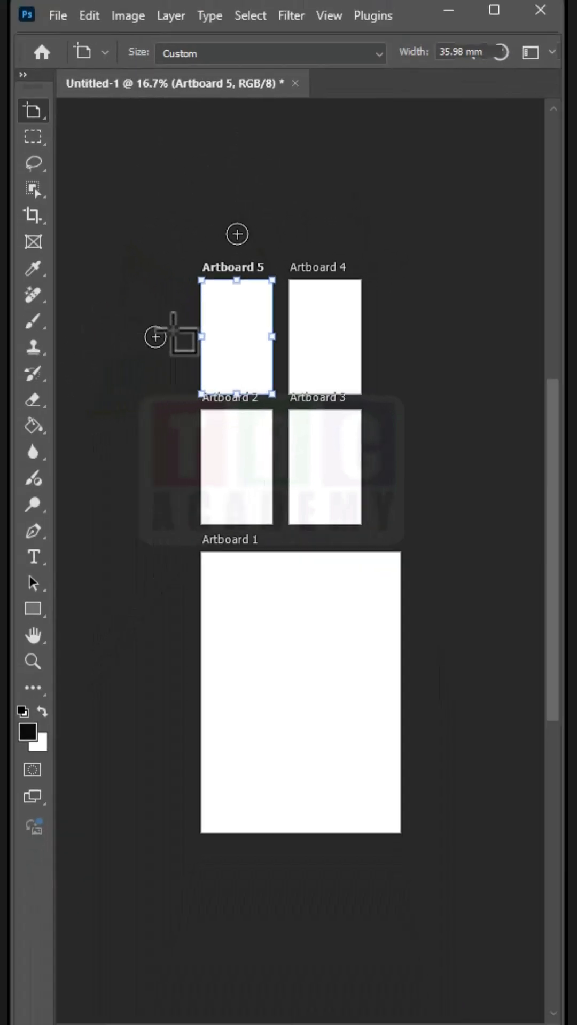
key(v)
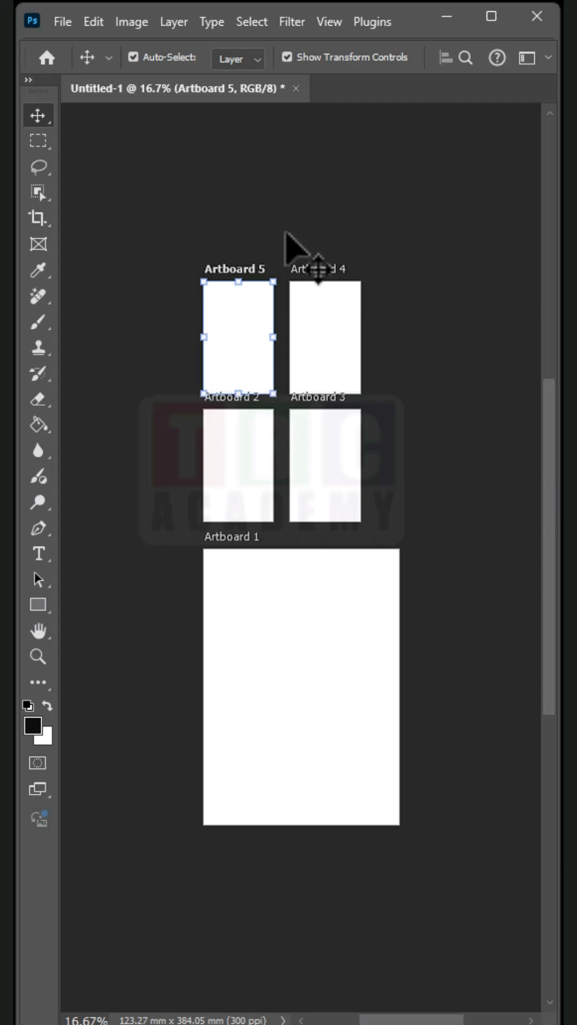
click(329, 23)
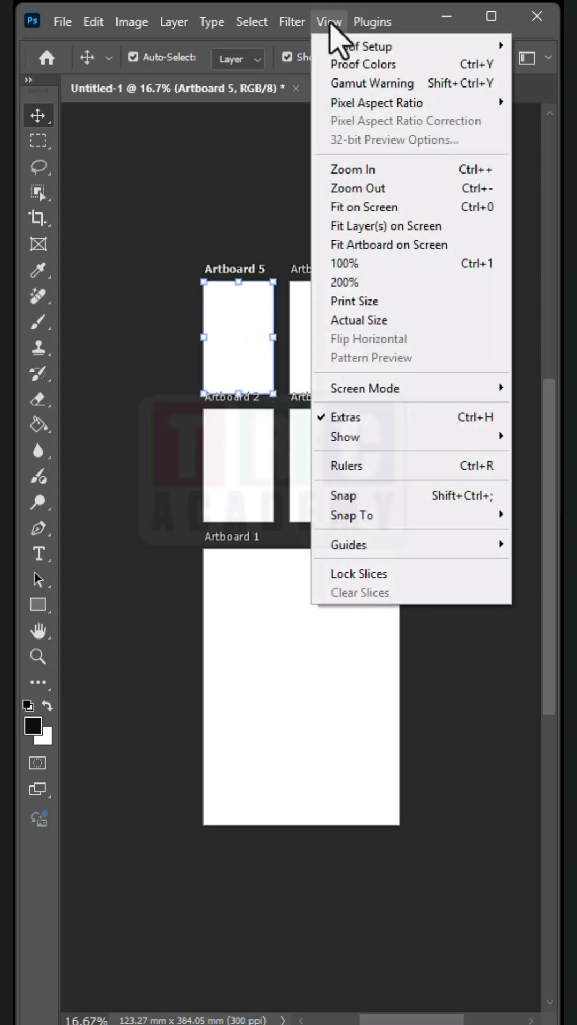
click(327, 25)
click(178, 25)
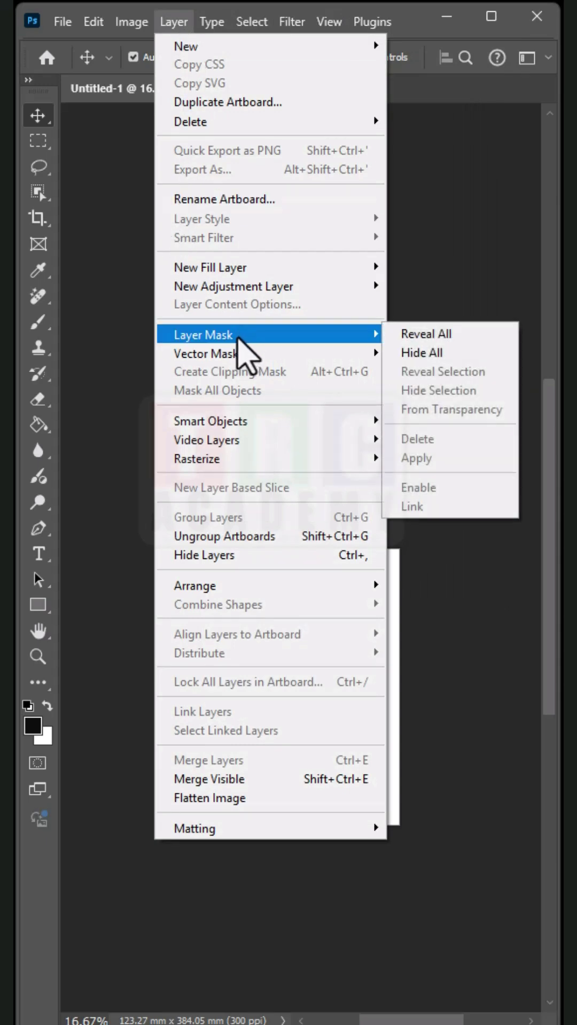
click(118, 450)
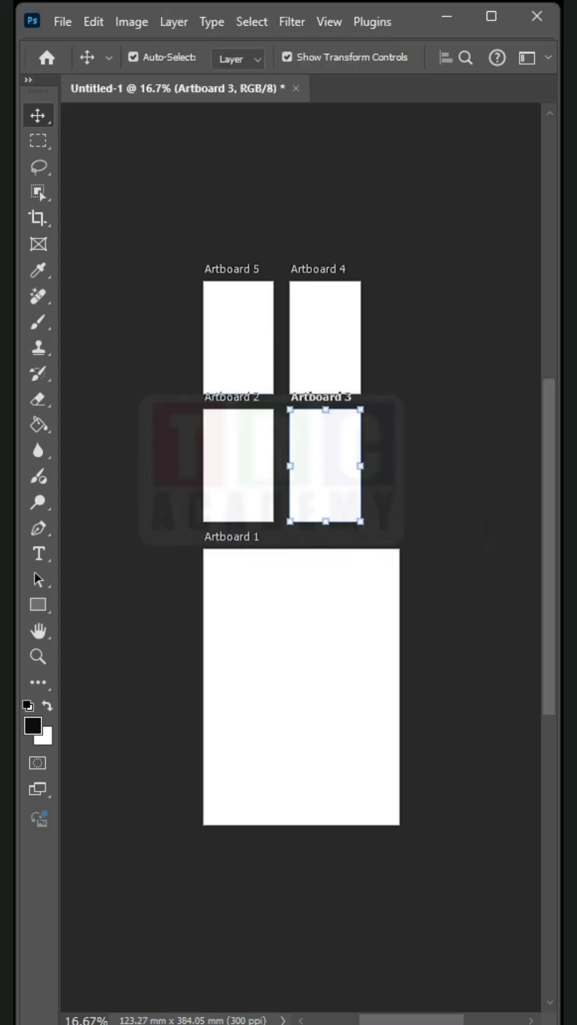
Float the Layers panel, make it tall enough for every layer, and select Layer 0.
mouse_move(531, 287)
mouse_down()
mouse_move(332, 171)
mouse_move(325, 153)
mouse_up()
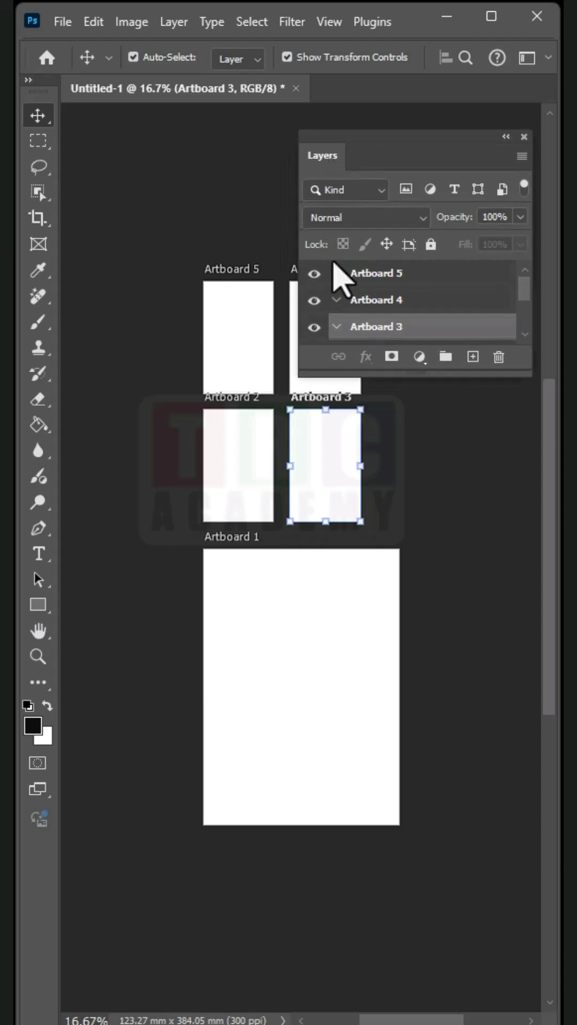
drag(401, 376, 445, 624)
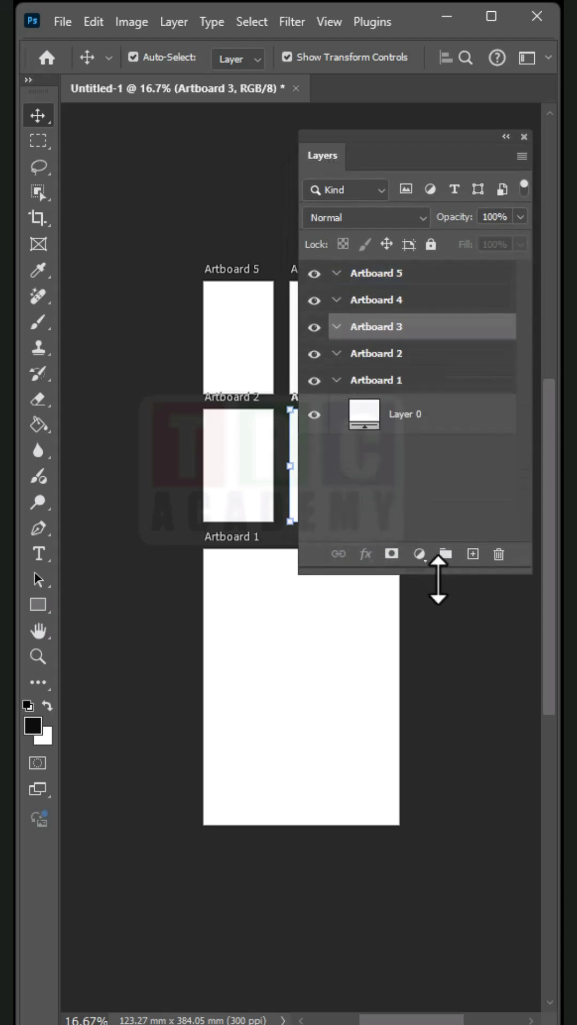
click(421, 425)
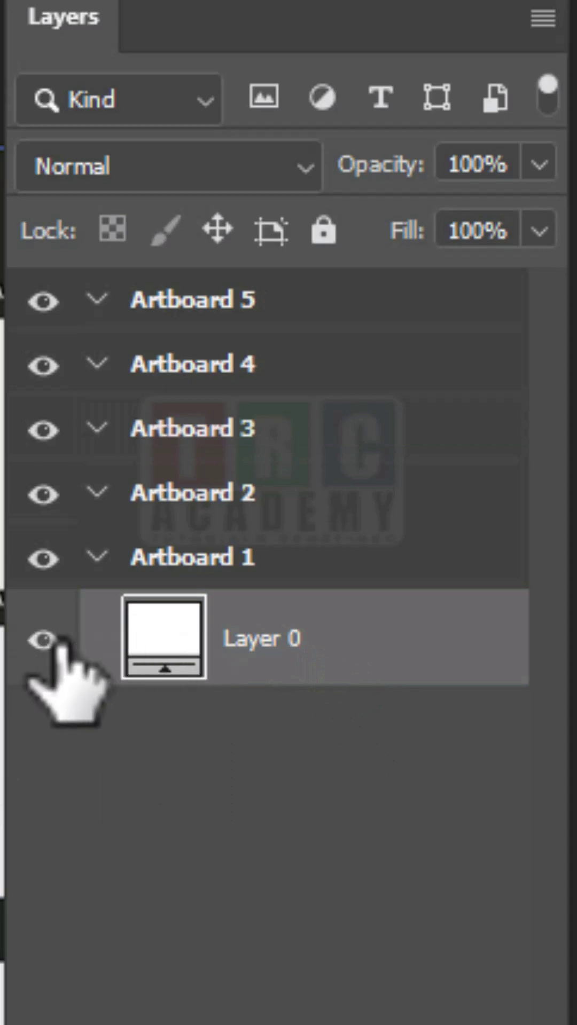
Toggle Layer 0's visibility off and on, then delete it.
click(56, 634)
click(45, 637)
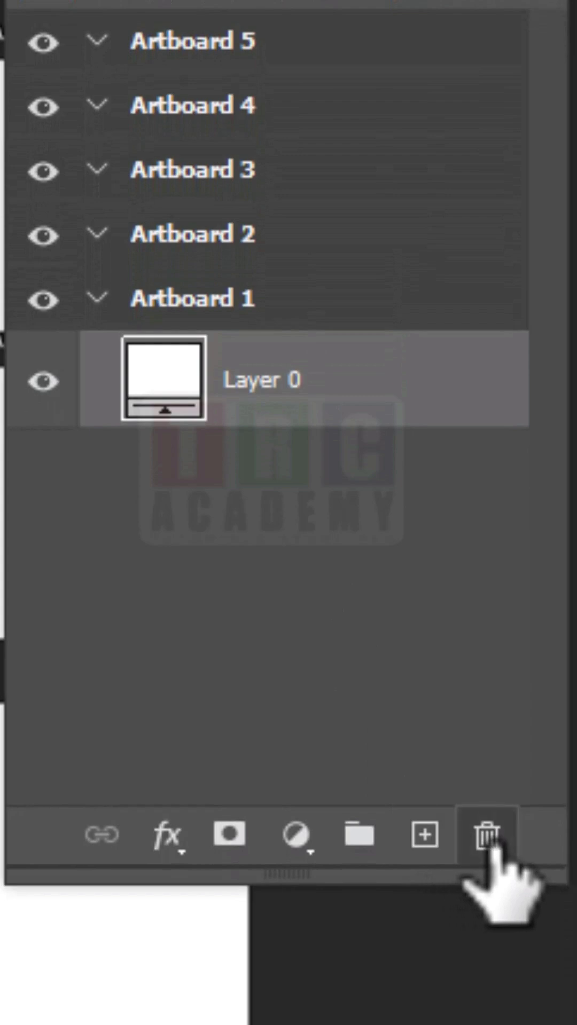
click(473, 840)
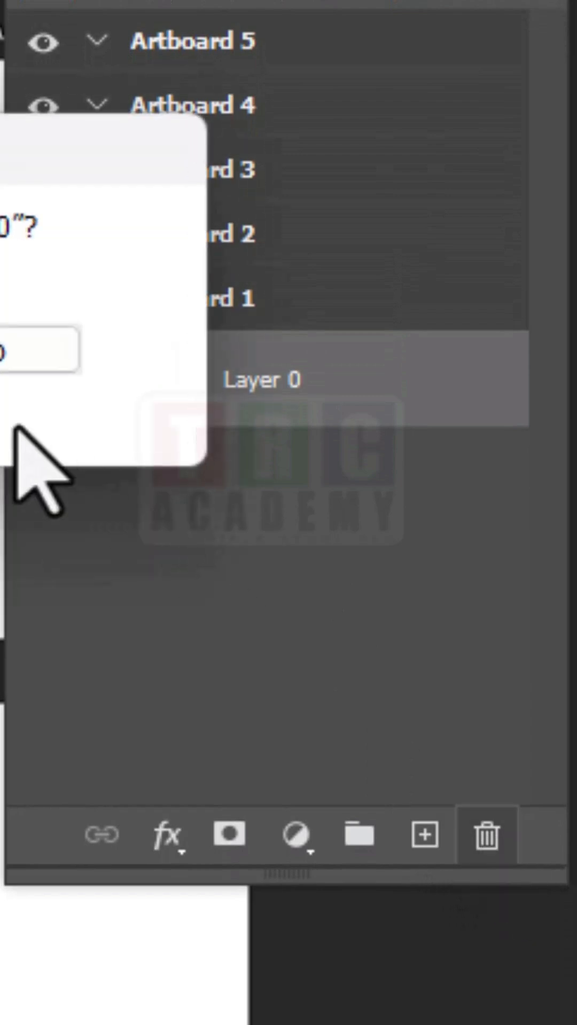
key(Return)
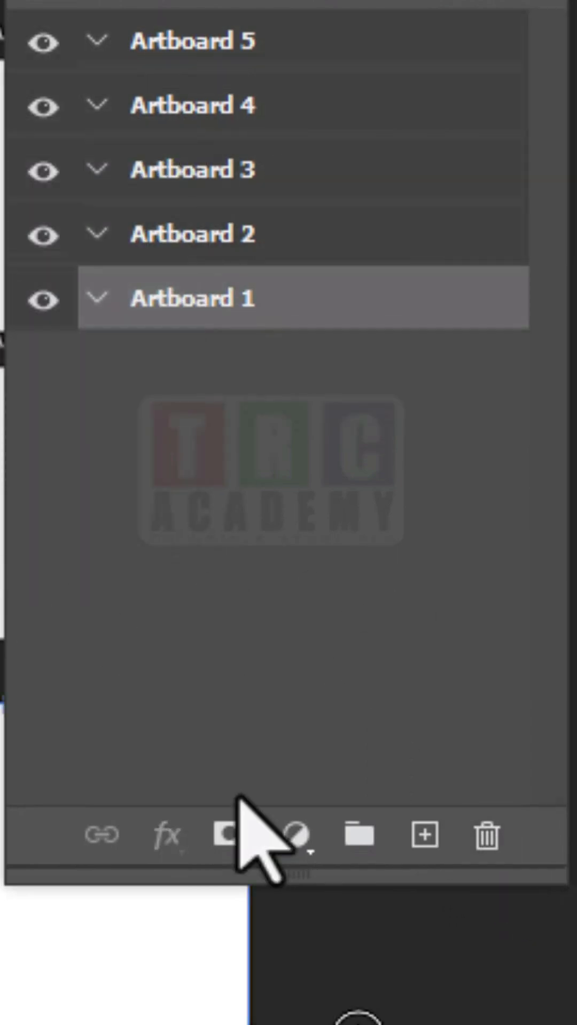
click(45, 299)
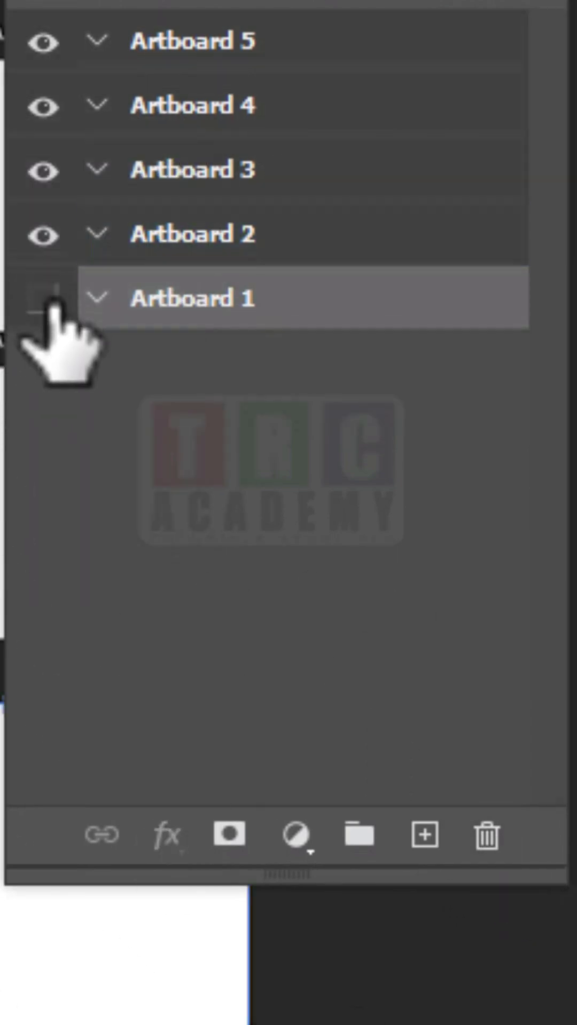
double_click(168, 308)
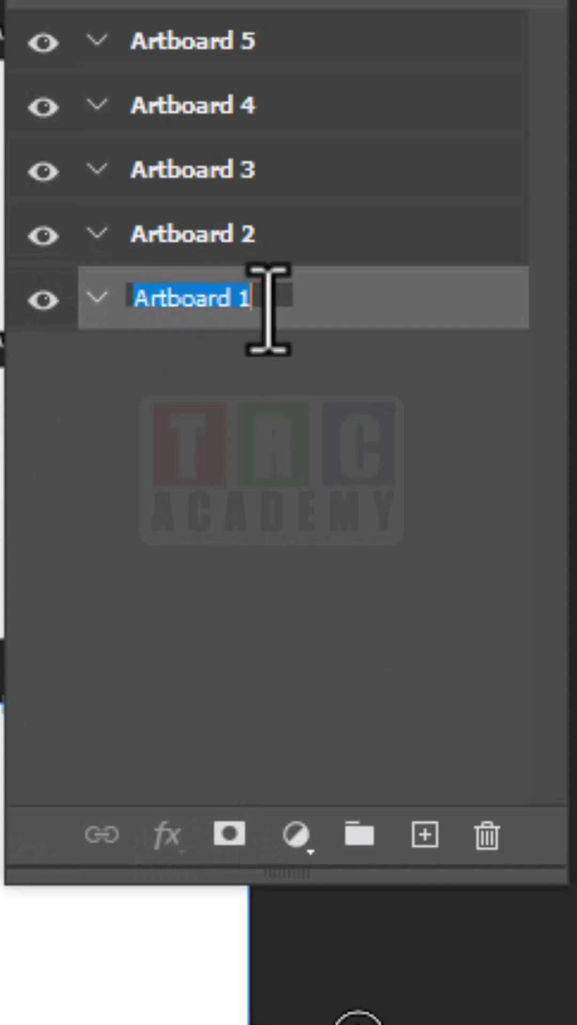
click(397, 129)
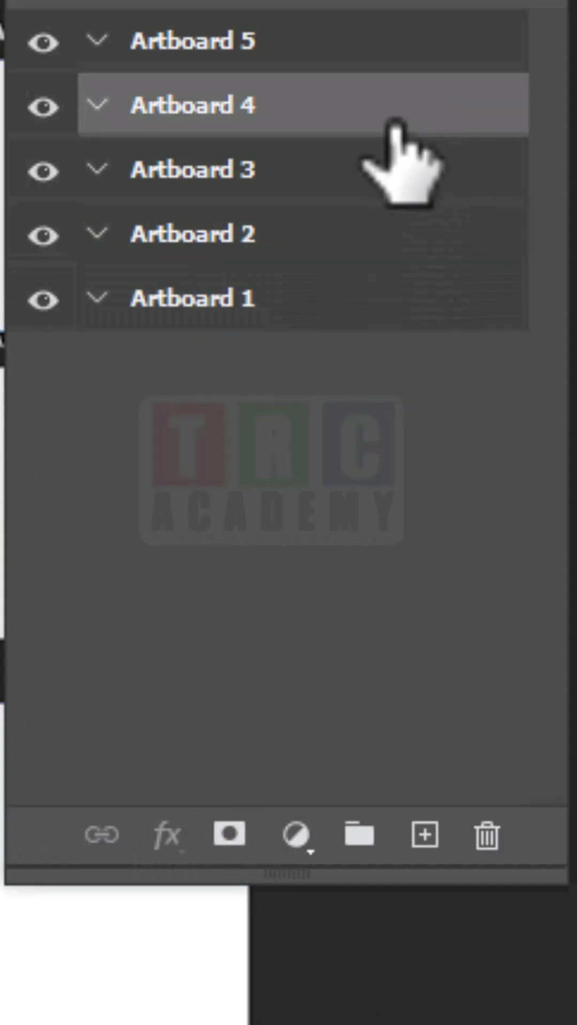